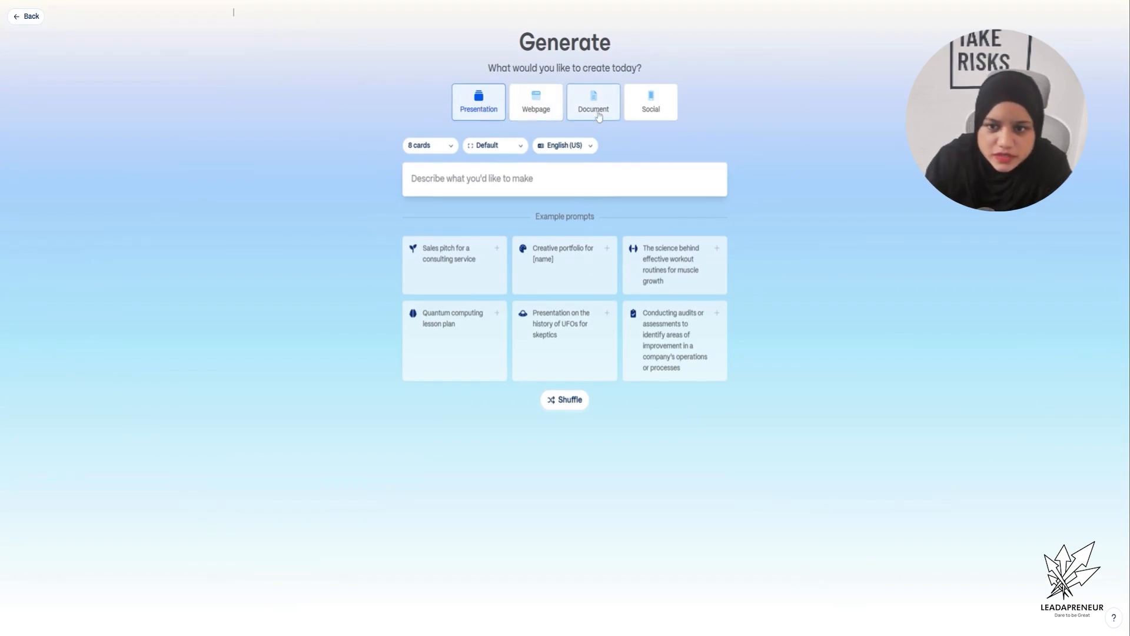
Step: Generate a 3-card, Traditional, English (UK) presentation outline for a mindfulness exercise focused on emotional check-in to run with the team at the weekly check in
click(446, 155)
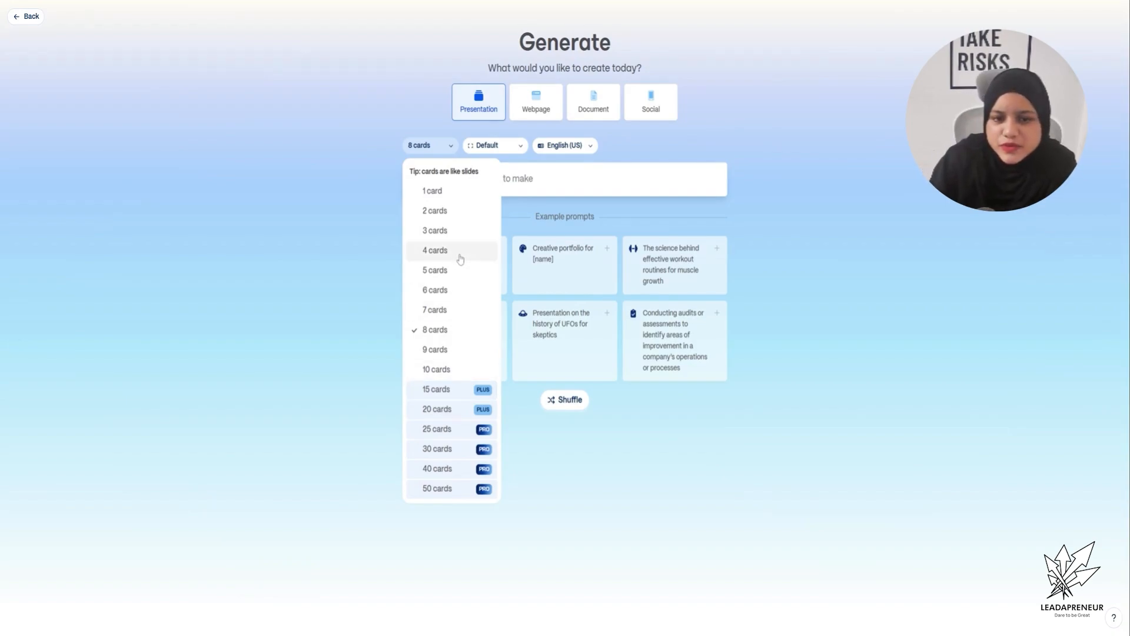
click(459, 233)
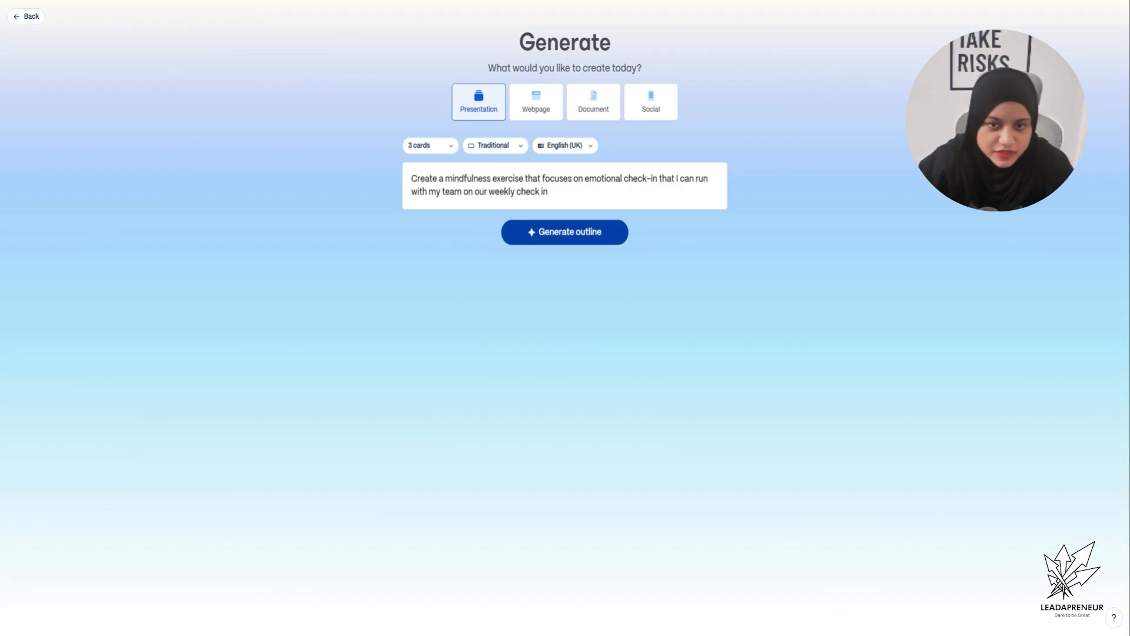
click(520, 146)
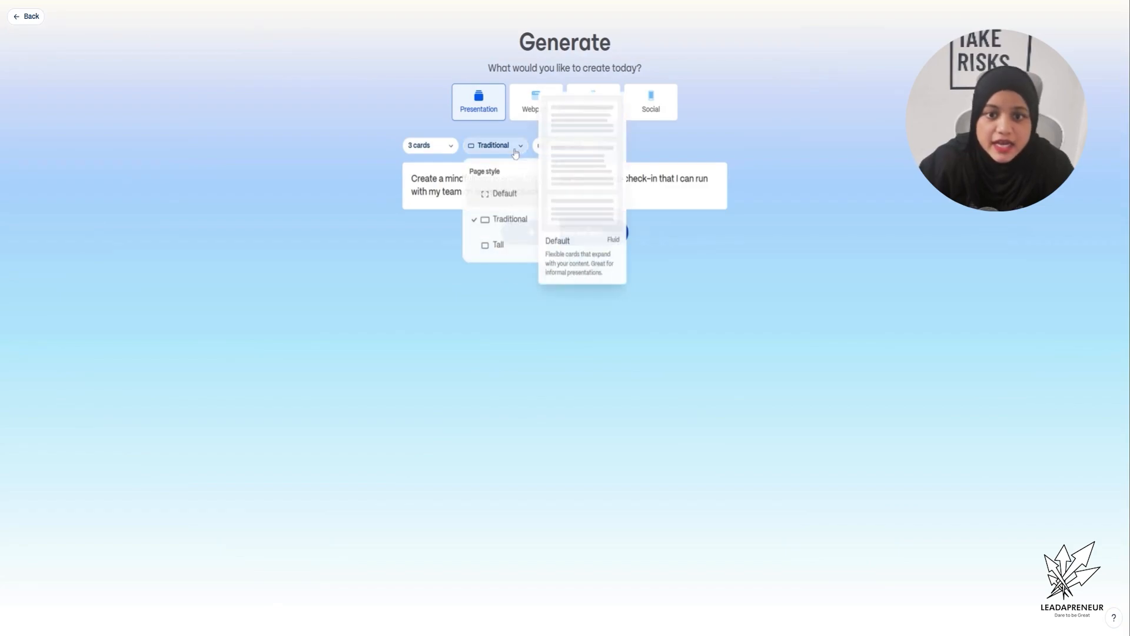
click(504, 227)
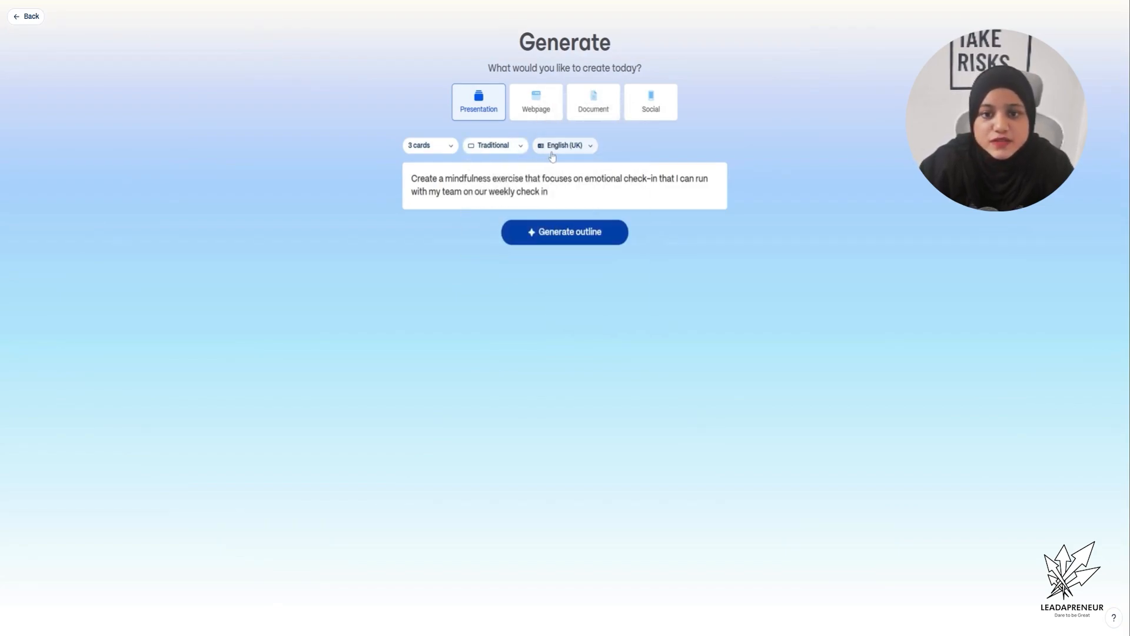
click(571, 234)
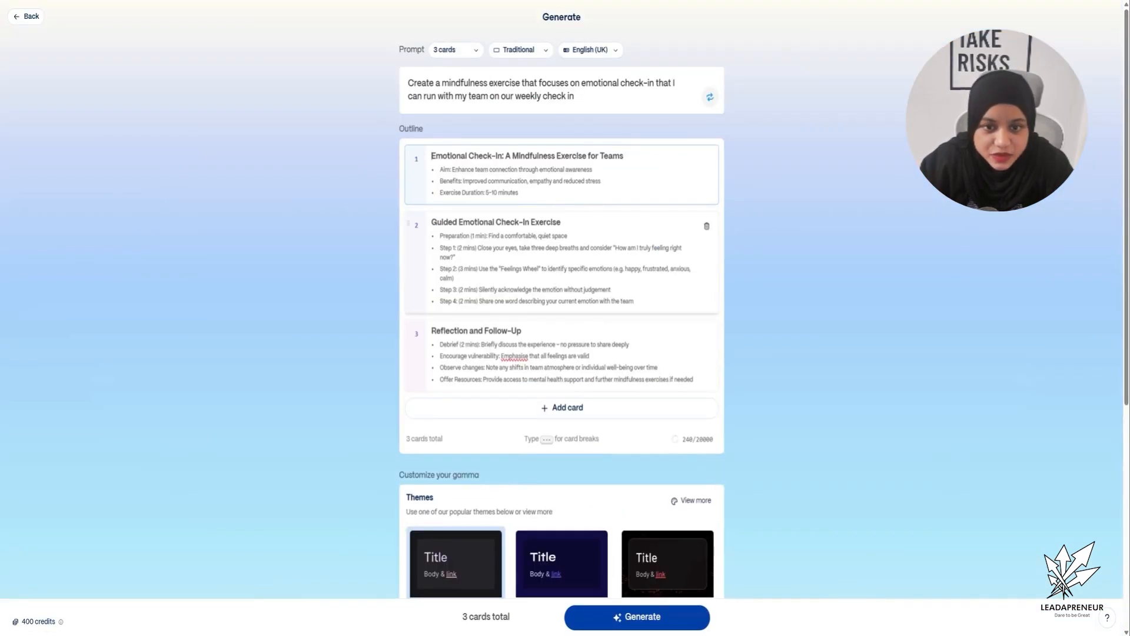
Step: Move the "Step 4" bullet out of outline card 2 and put it in place of the "Debrief" bullet in card 3
click(492, 235)
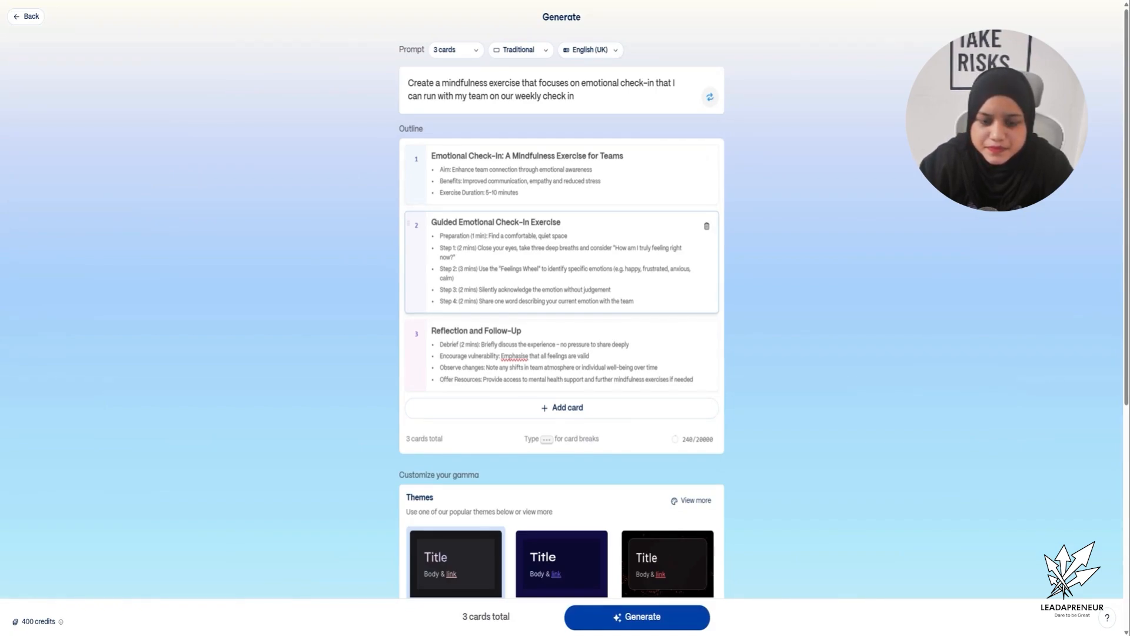
drag(635, 302, 440, 302)
key(ctrl+c)
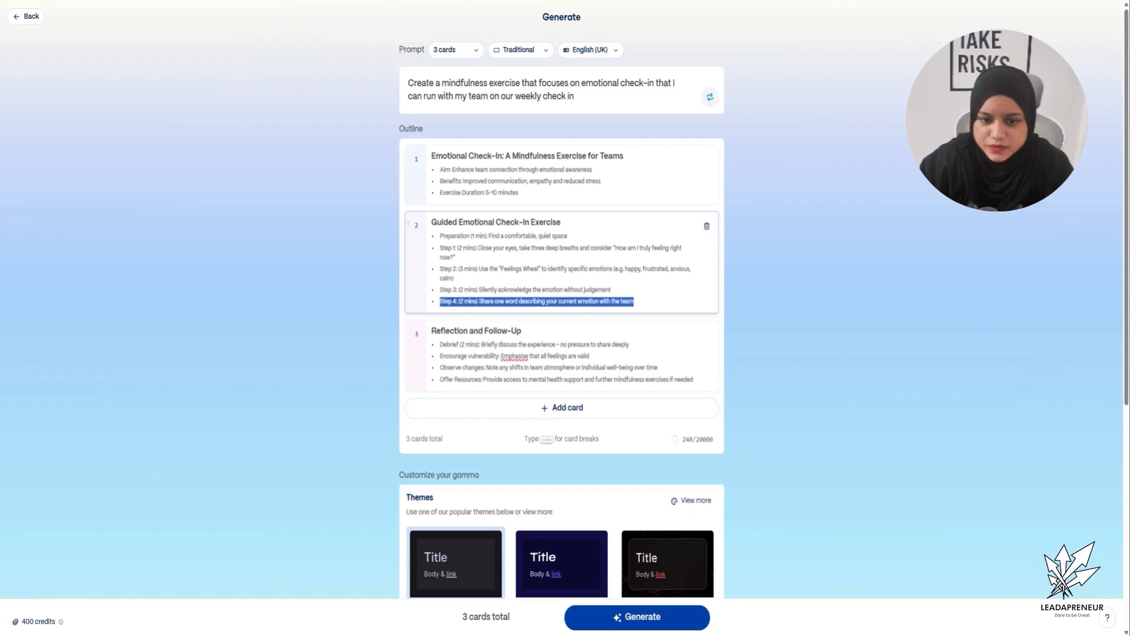
key(BackSpace)
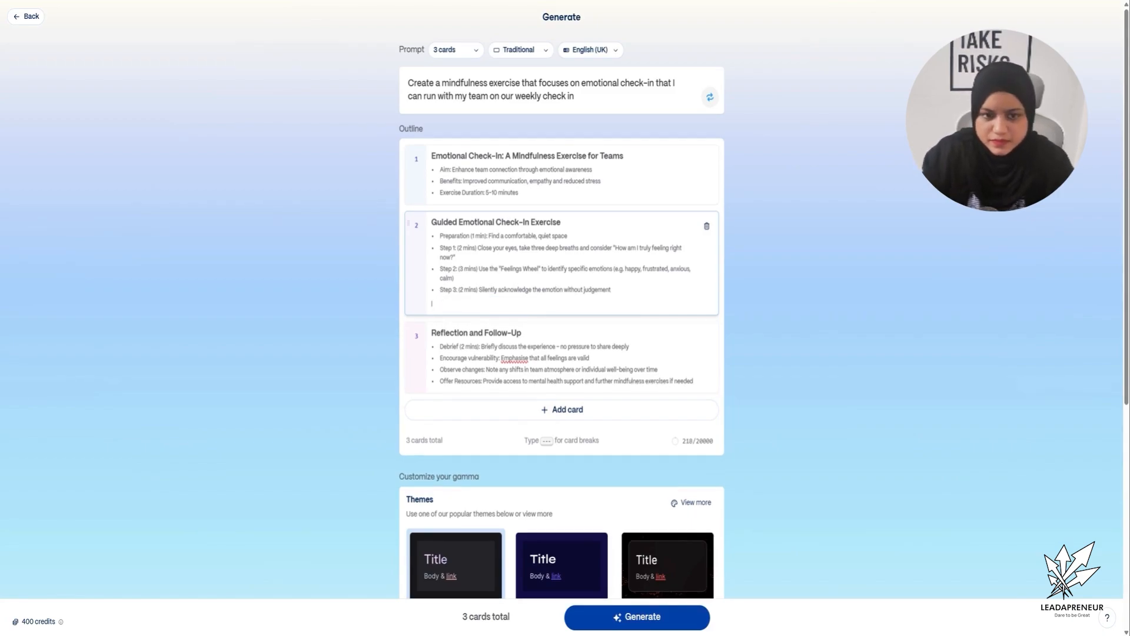
key(BackSpace)
drag(630, 333, 440, 333)
key(ctrl+v)
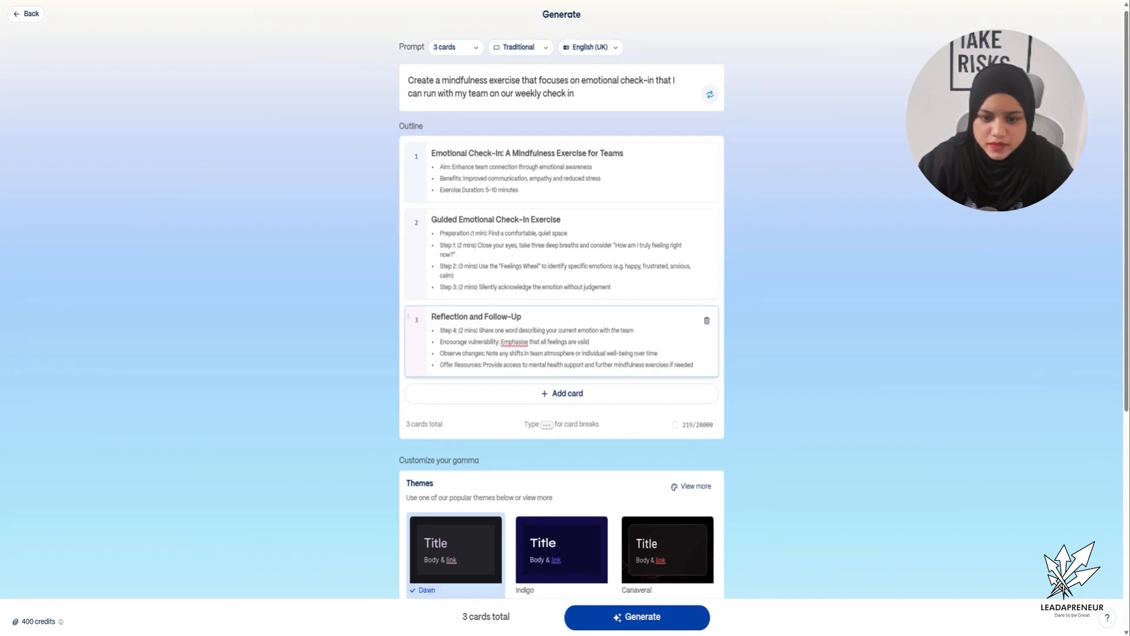
Step: Choose the Plant Shop theme from the full collection of themes for the presentation
scroll(800, 358, down, 4)
scroll(799, 358, down, 2)
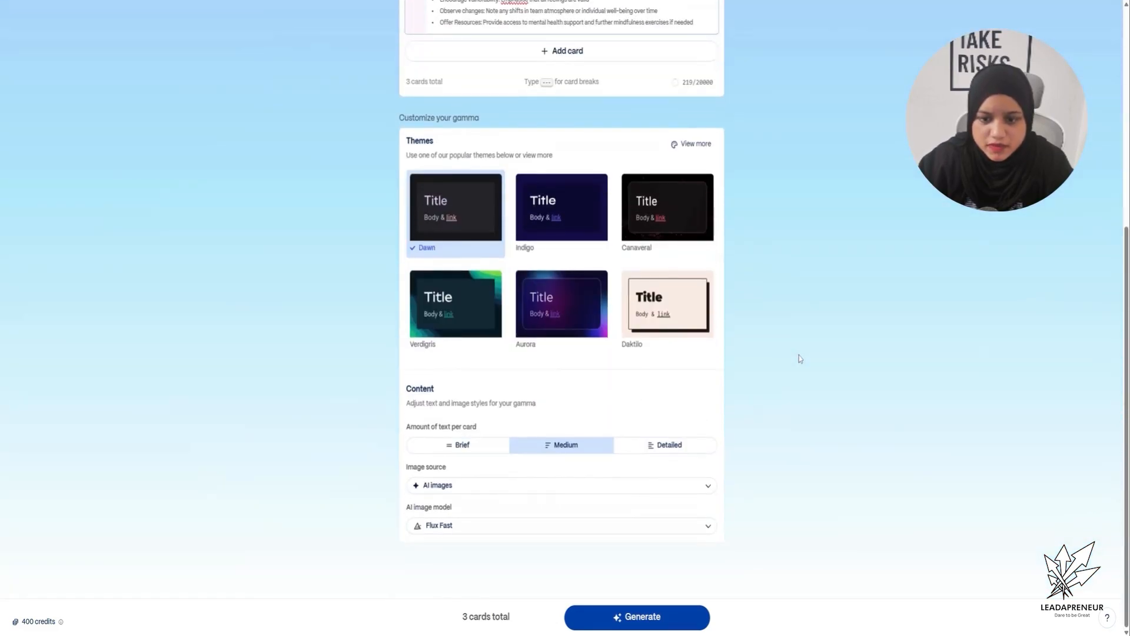
click(692, 144)
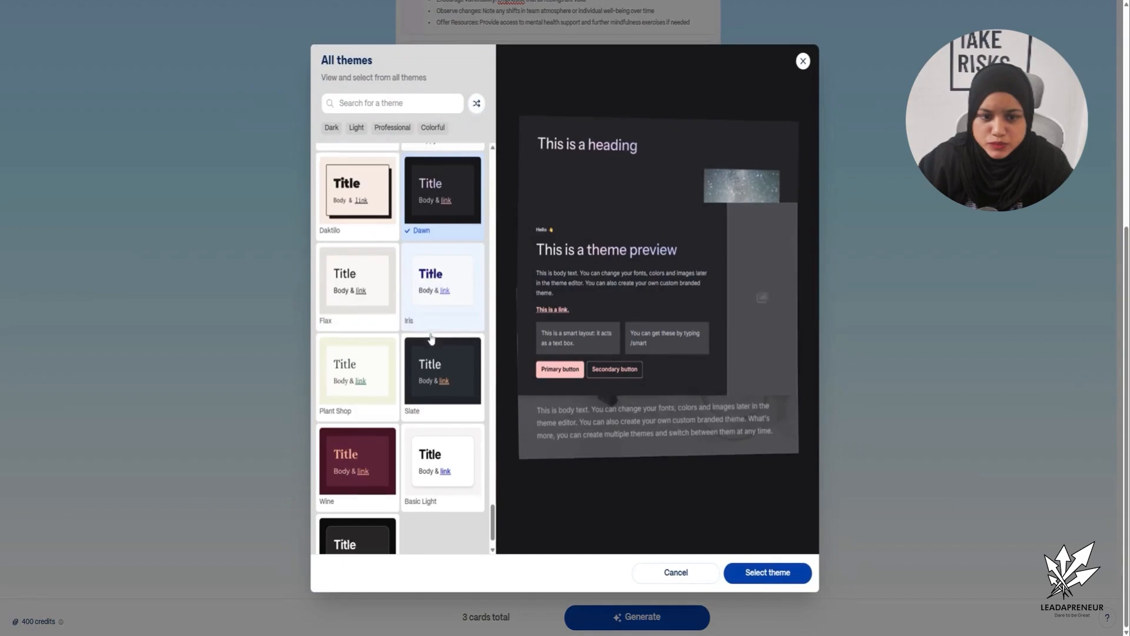
click(371, 349)
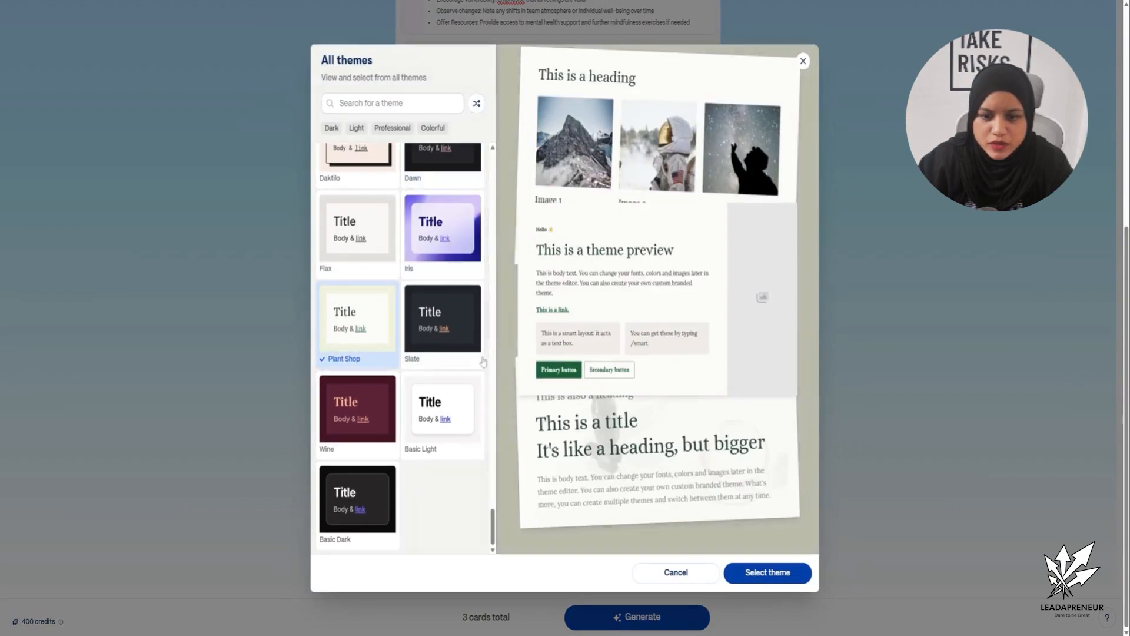
click(794, 575)
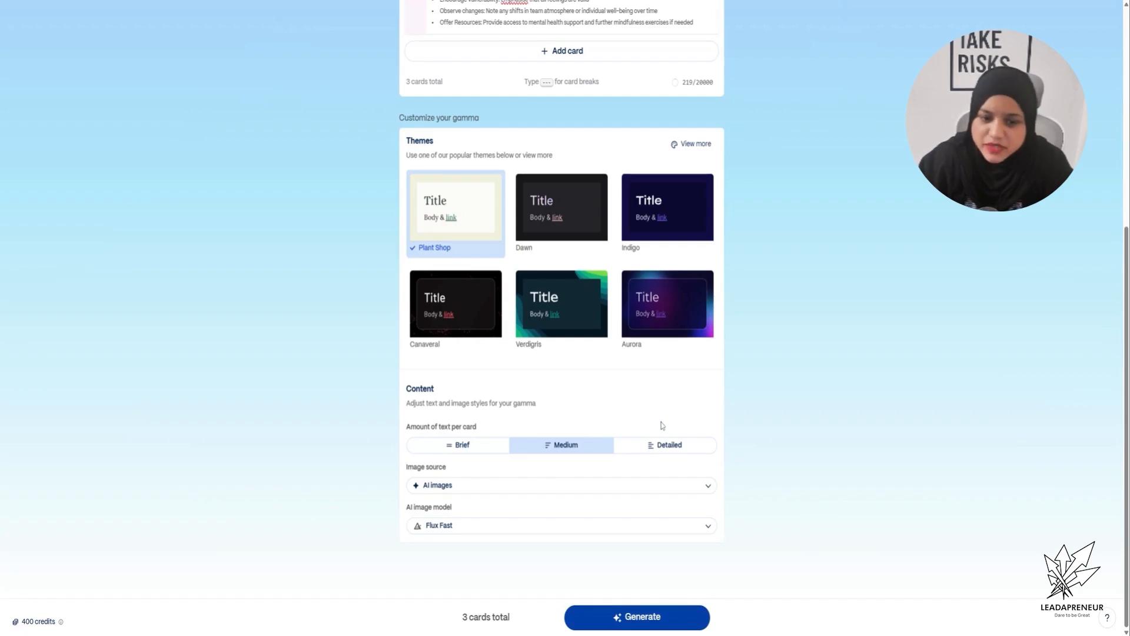
Step: Check the image source and AI image model options, keep AI images and Flux Fast, and generate the presentation
click(709, 485)
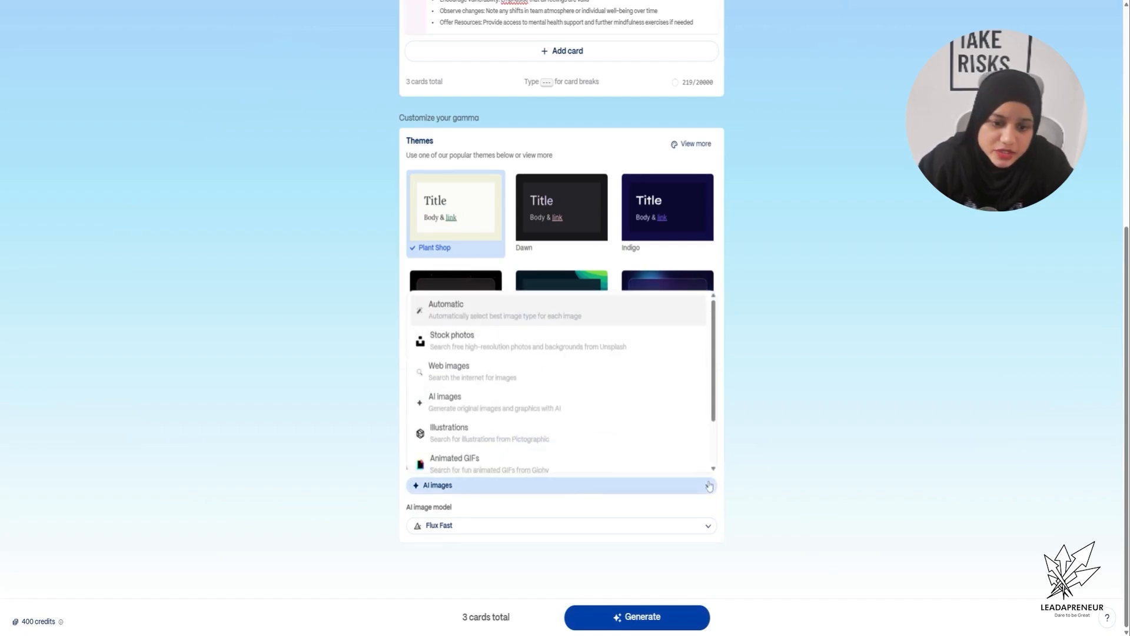
click(804, 471)
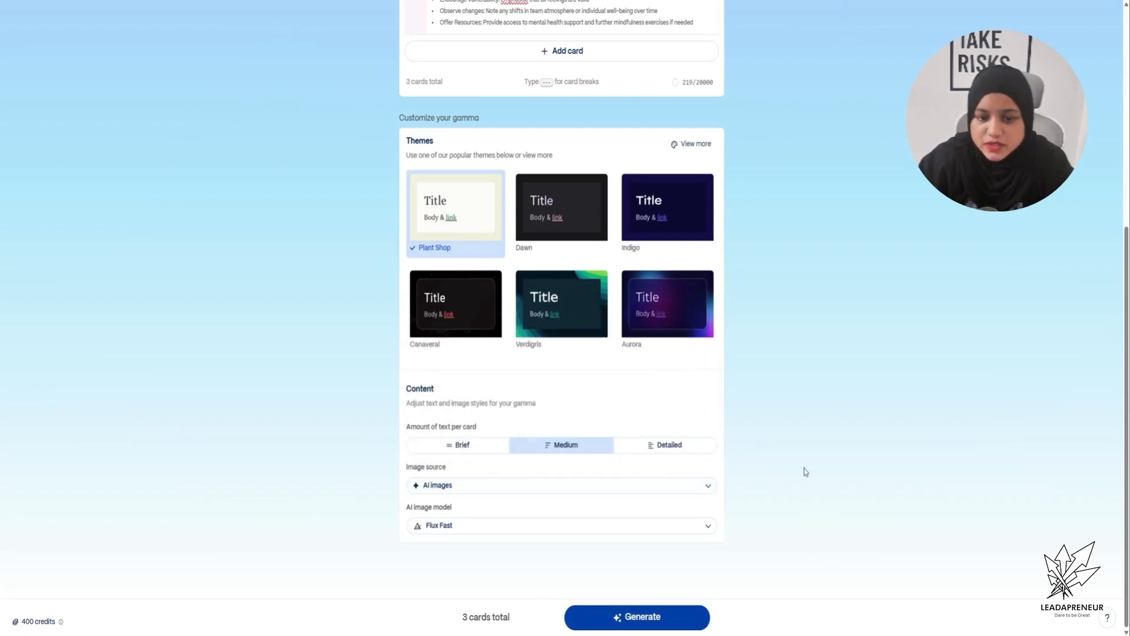
click(640, 527)
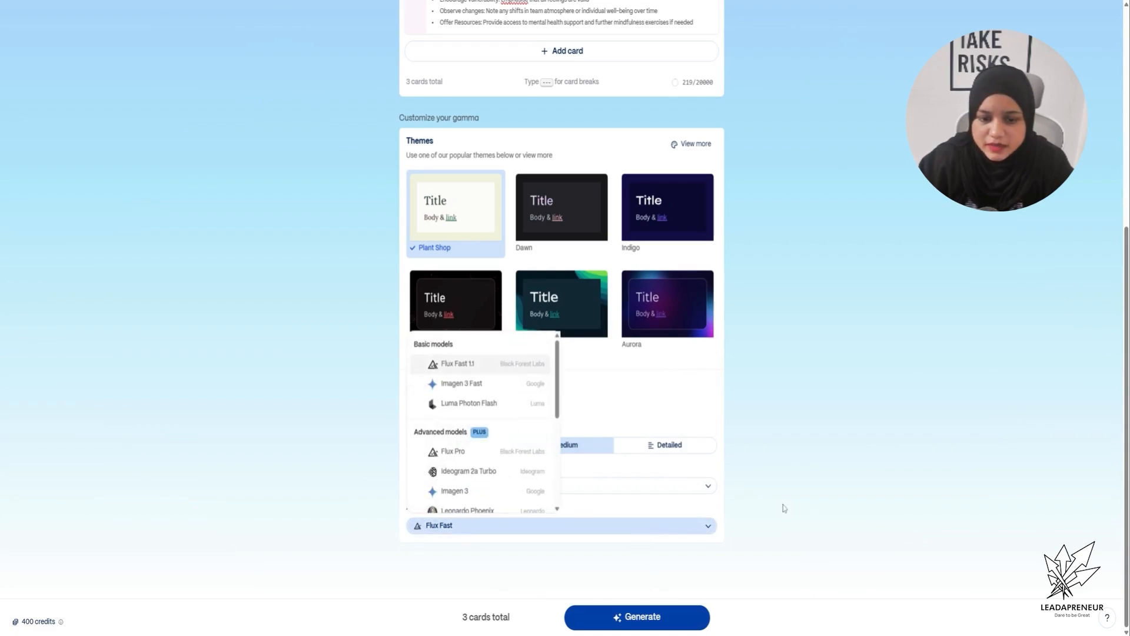
scroll(503, 462, down, 4)
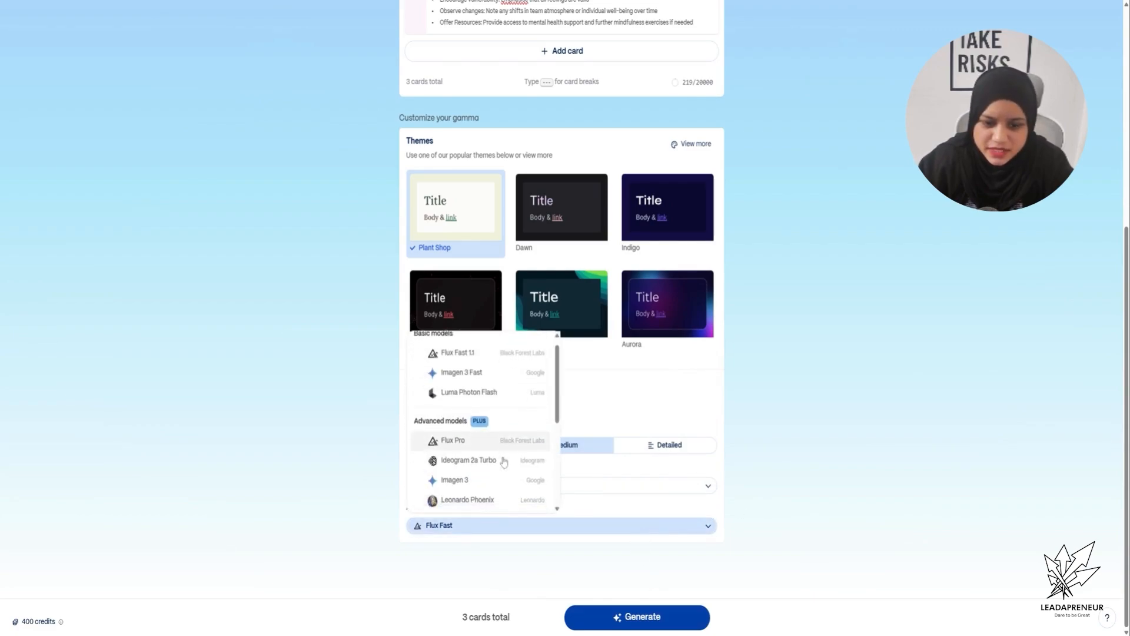
click(871, 504)
click(518, 526)
click(808, 514)
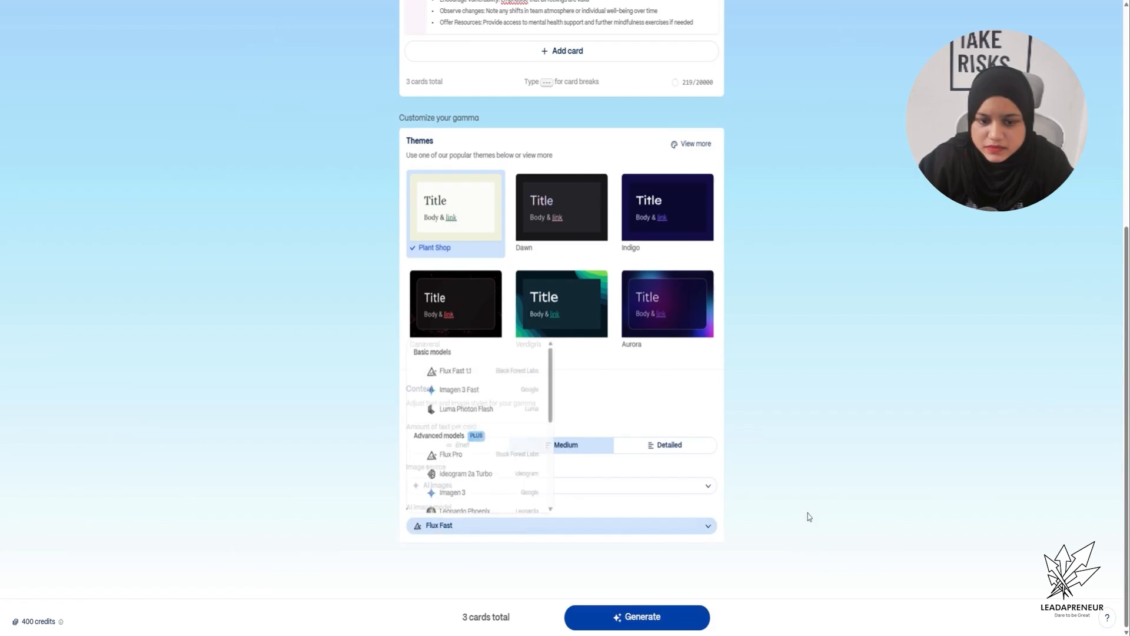
click(682, 629)
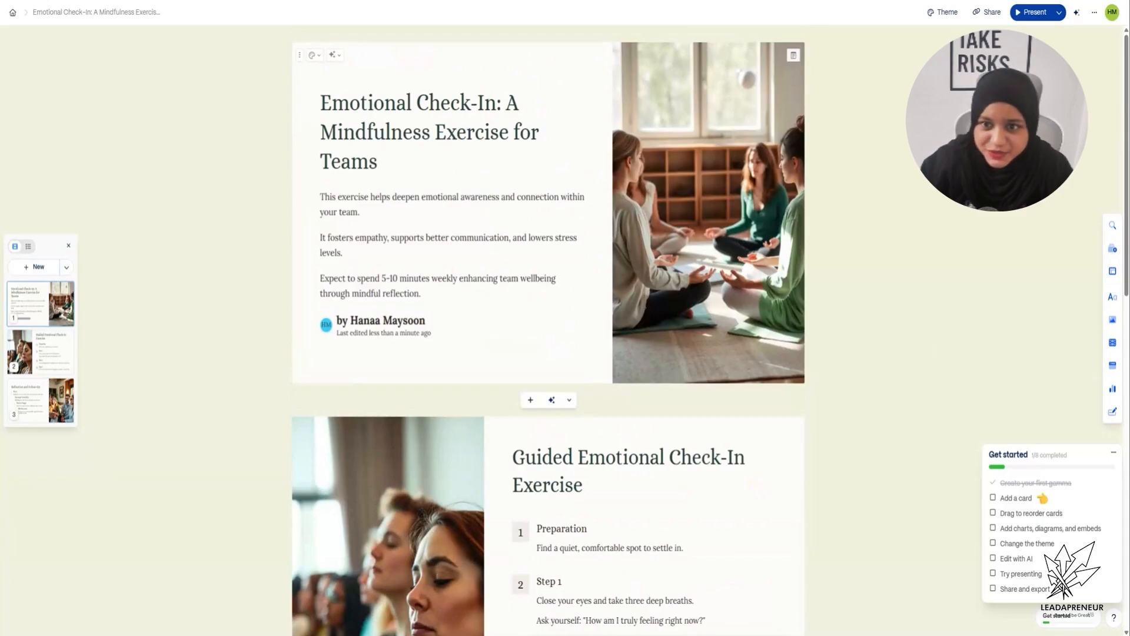
Step: Look over the editing and AI options of the first card's image, and remove the author byline from that card
right_click(709, 163)
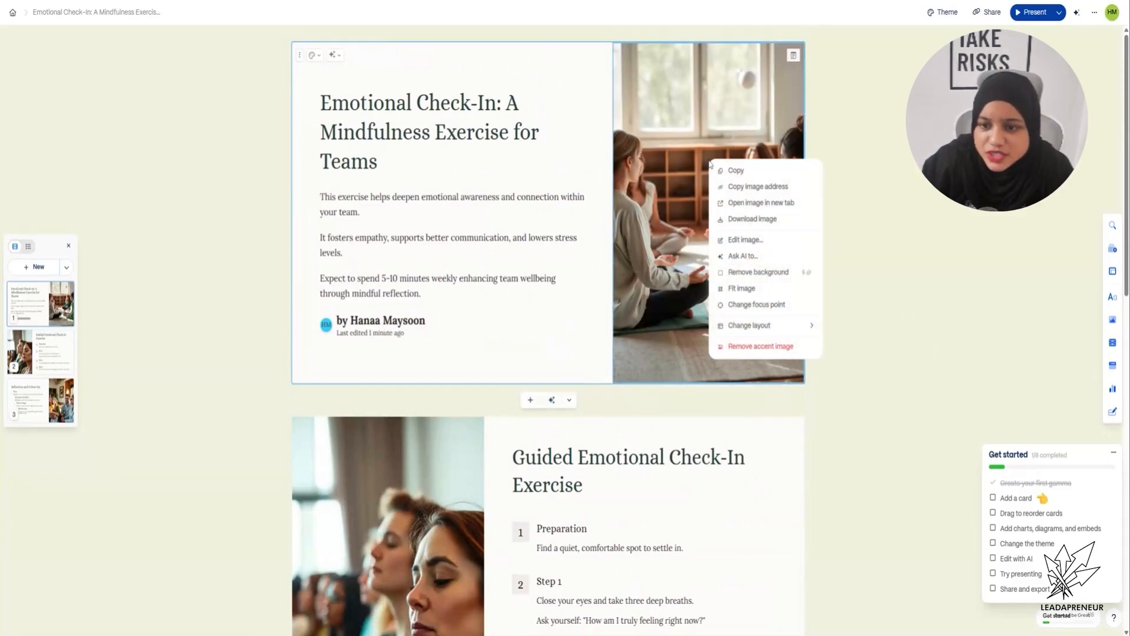
click(699, 222)
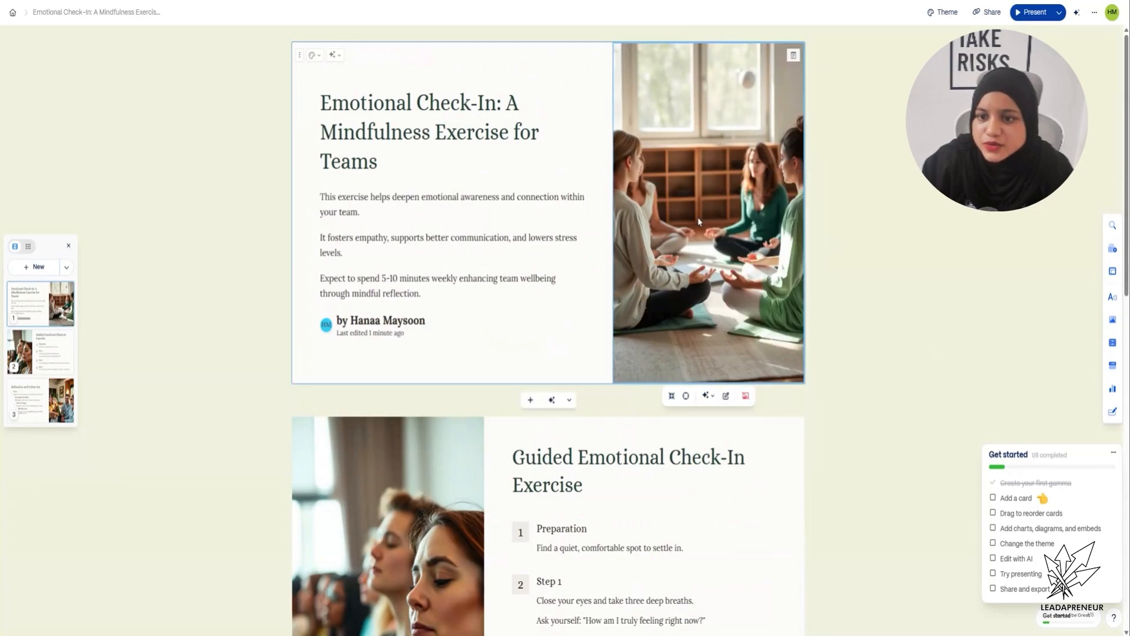
click(708, 396)
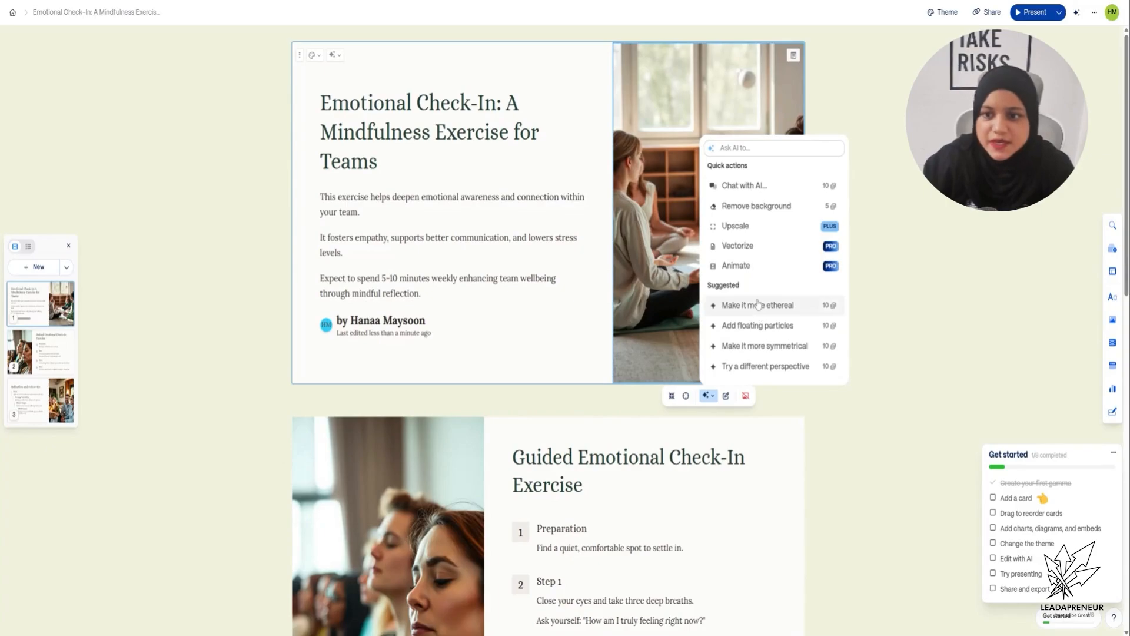
click(848, 127)
click(361, 212)
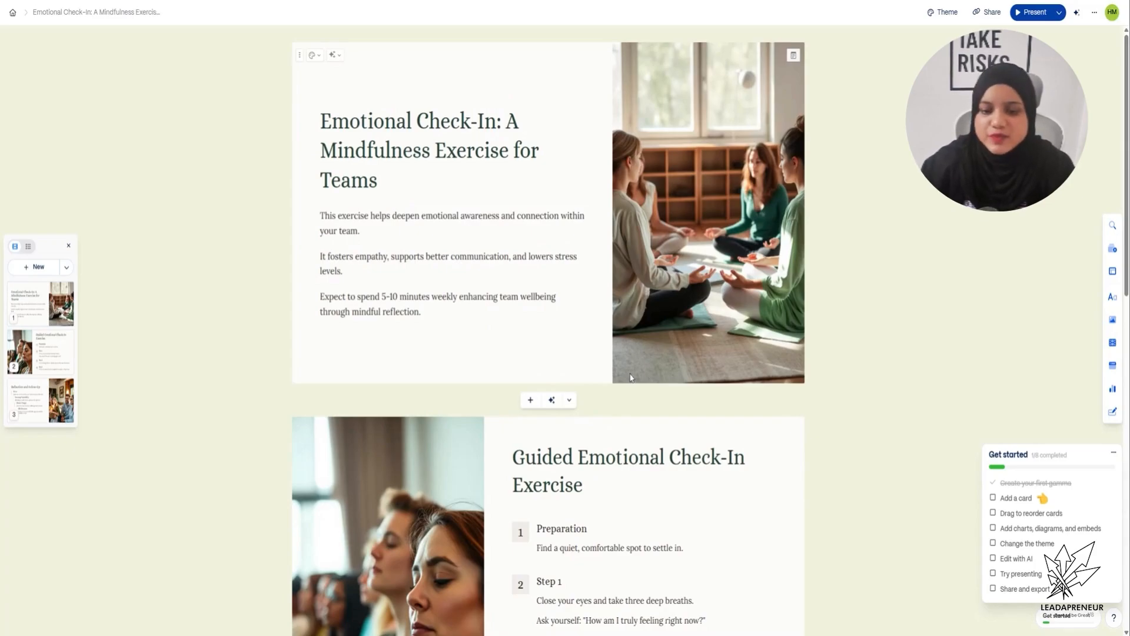
Step: Generate a card after the first one from the prompt "Add a bar chart and data to show why this exercise is helpful, refer to latest research"
click(552, 400)
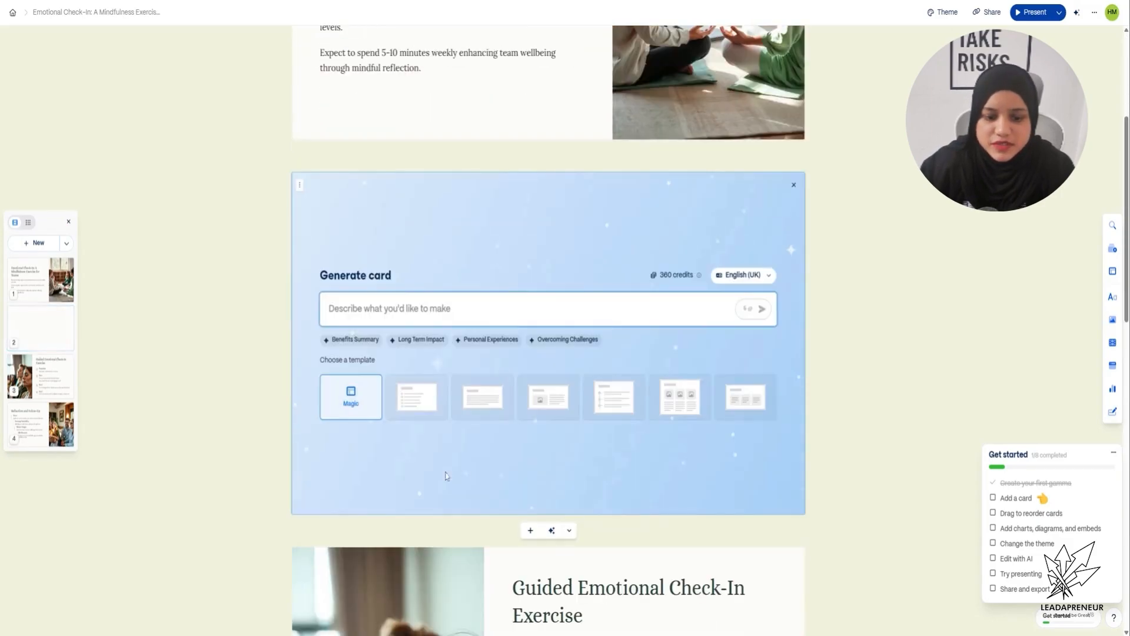
text(Add a)
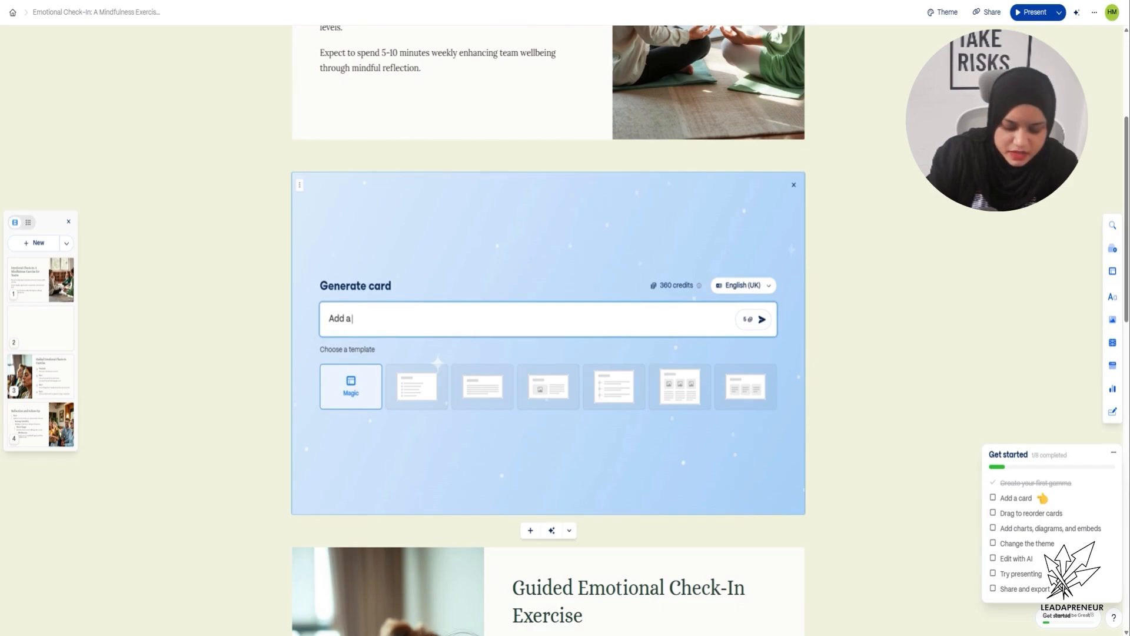
text( bar)
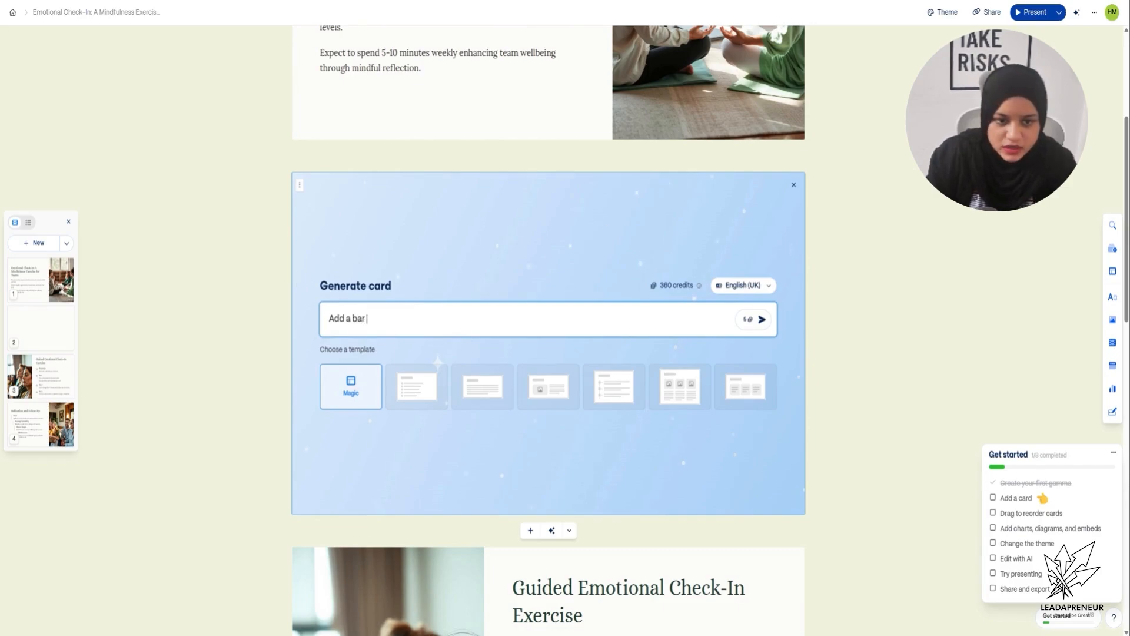
text( chart and)
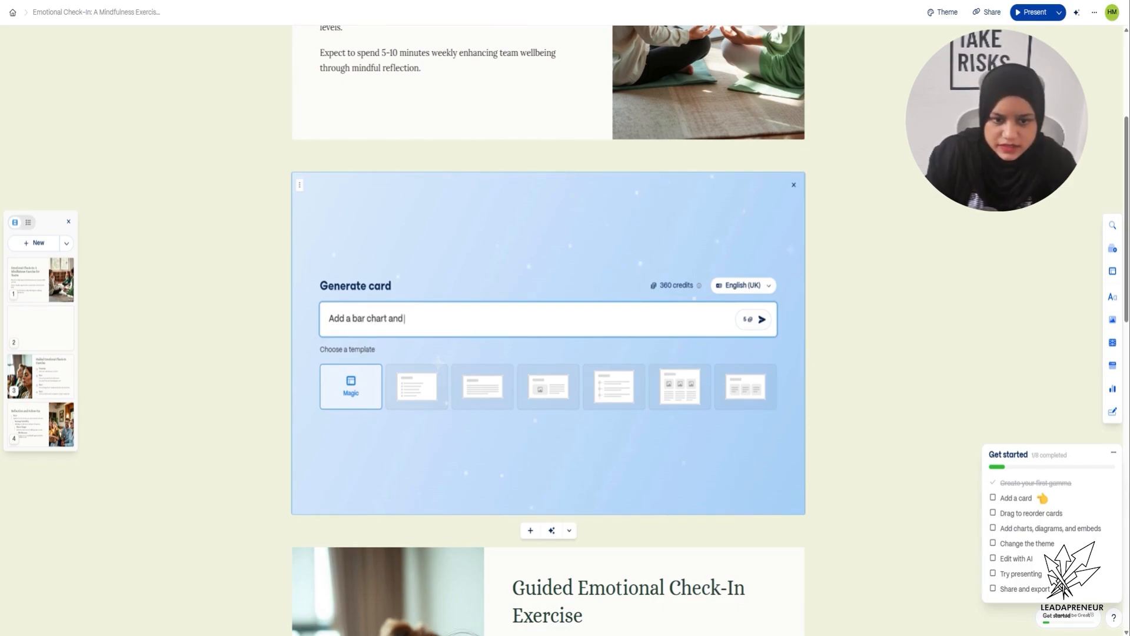
text( data to show wh)
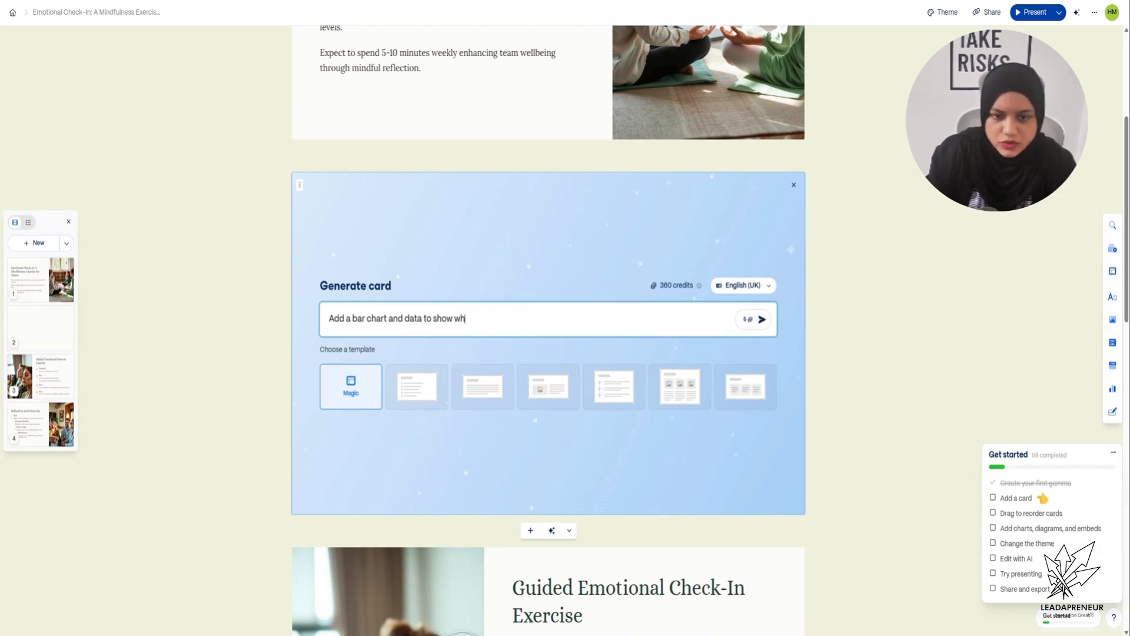
text(y this exercise)
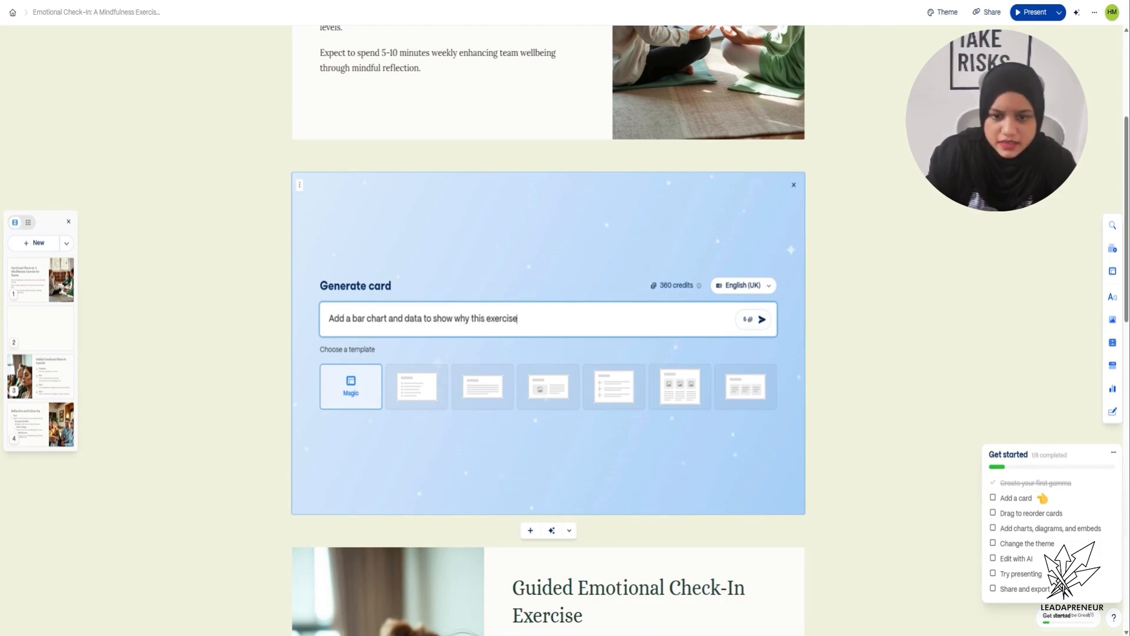
text( is helpful, )
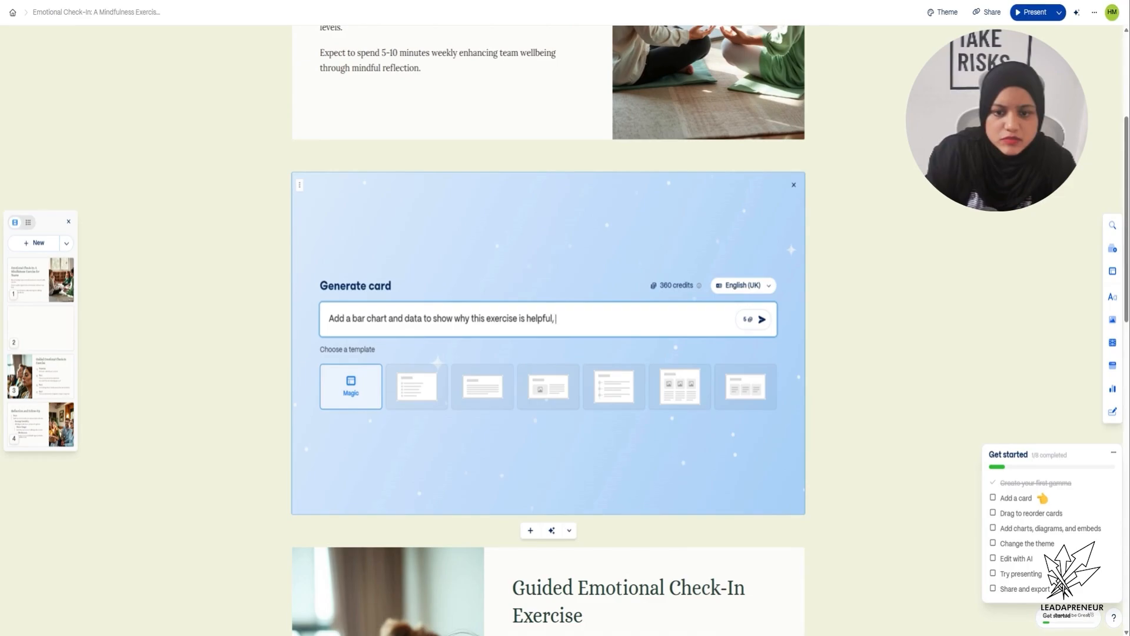
text(refer to lates)
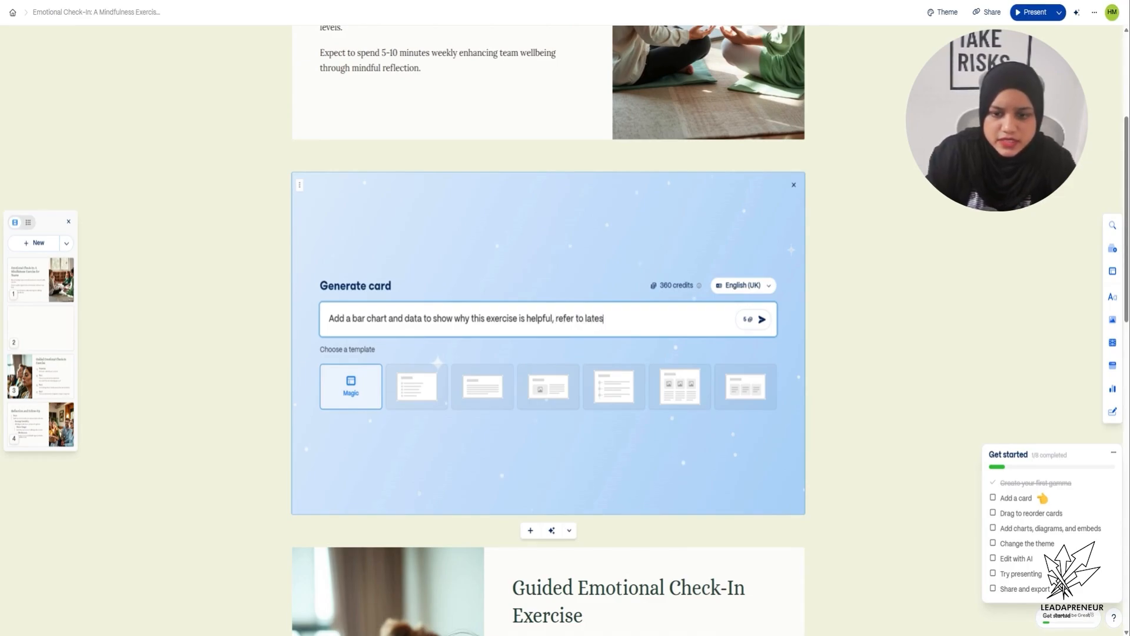
text(t research)
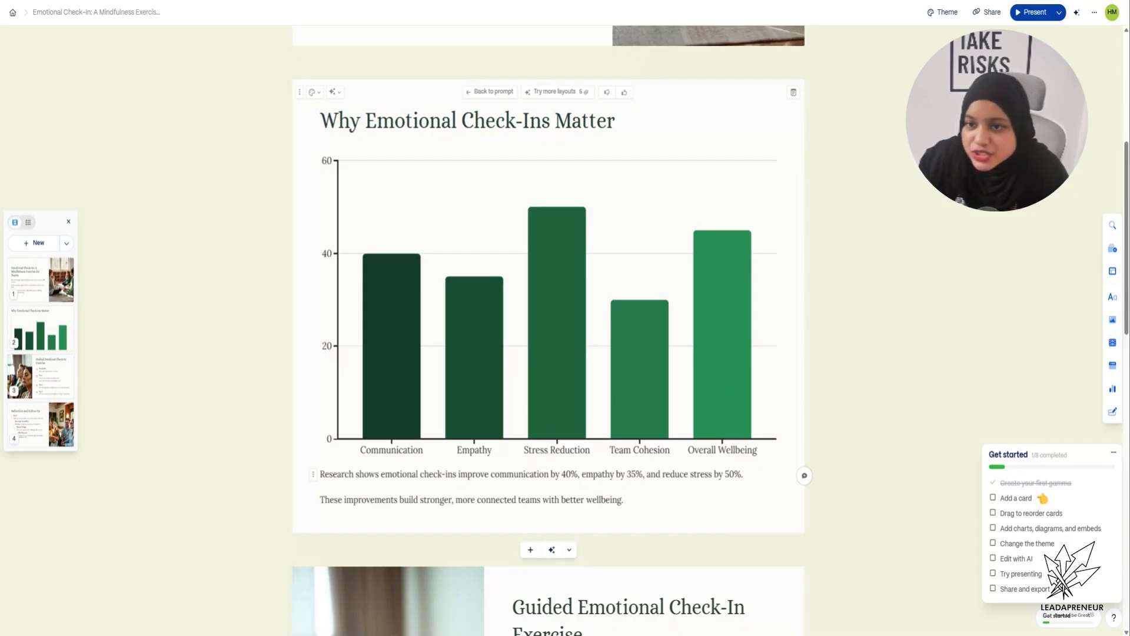
Step: Review the first cards of the deck, preview it in present mode, and return to editing
scroll(688, 337, up, 5)
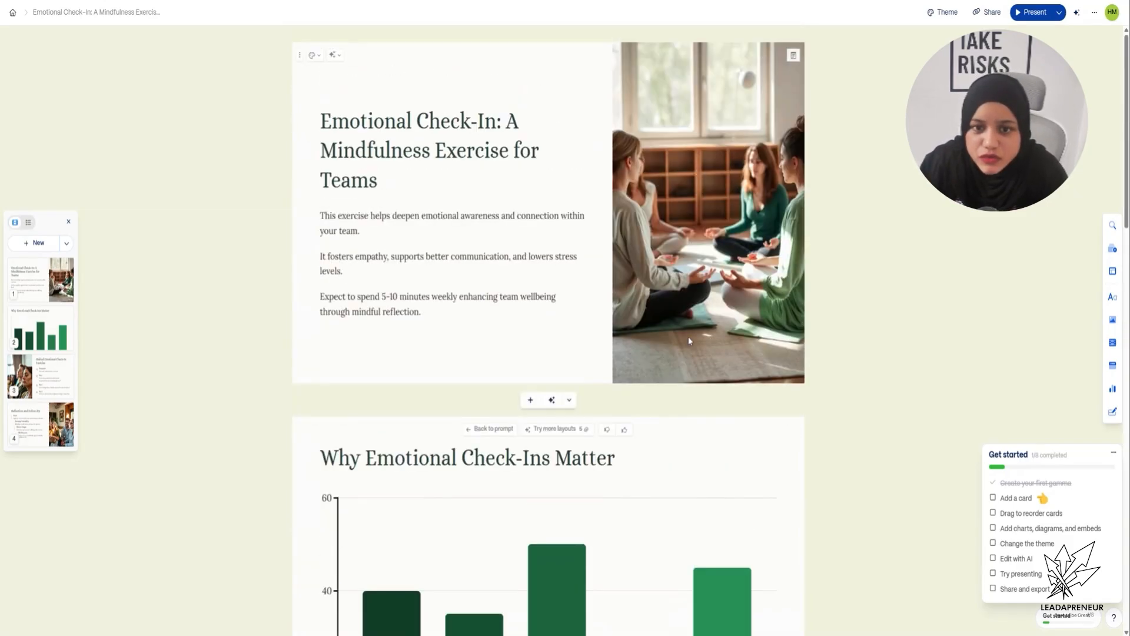
scroll(687, 337, down, 2)
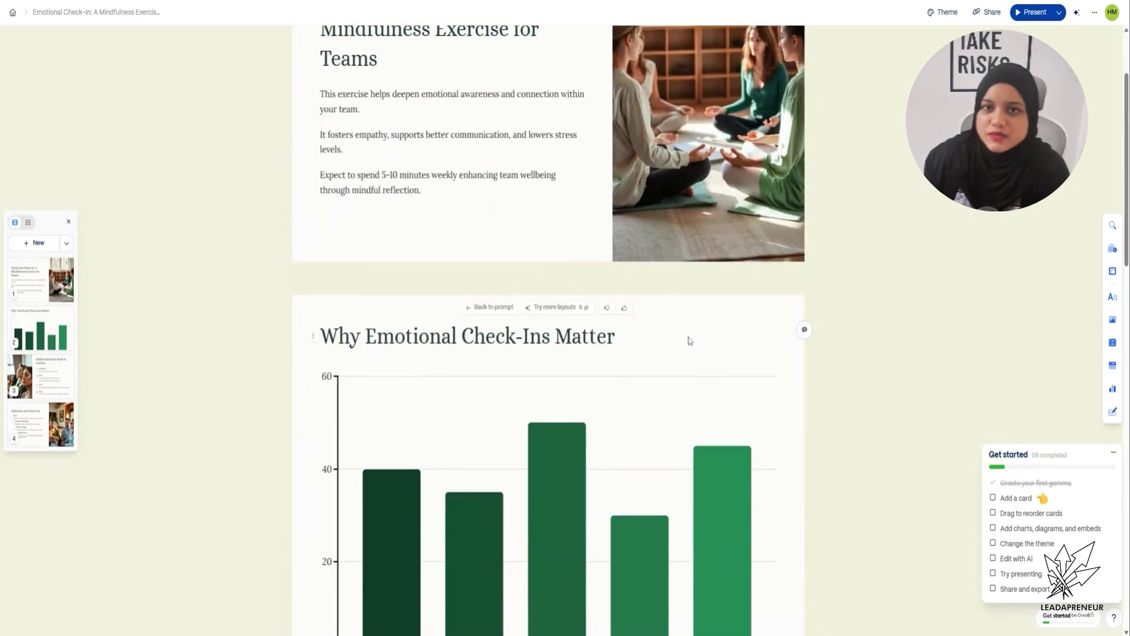
click(1031, 12)
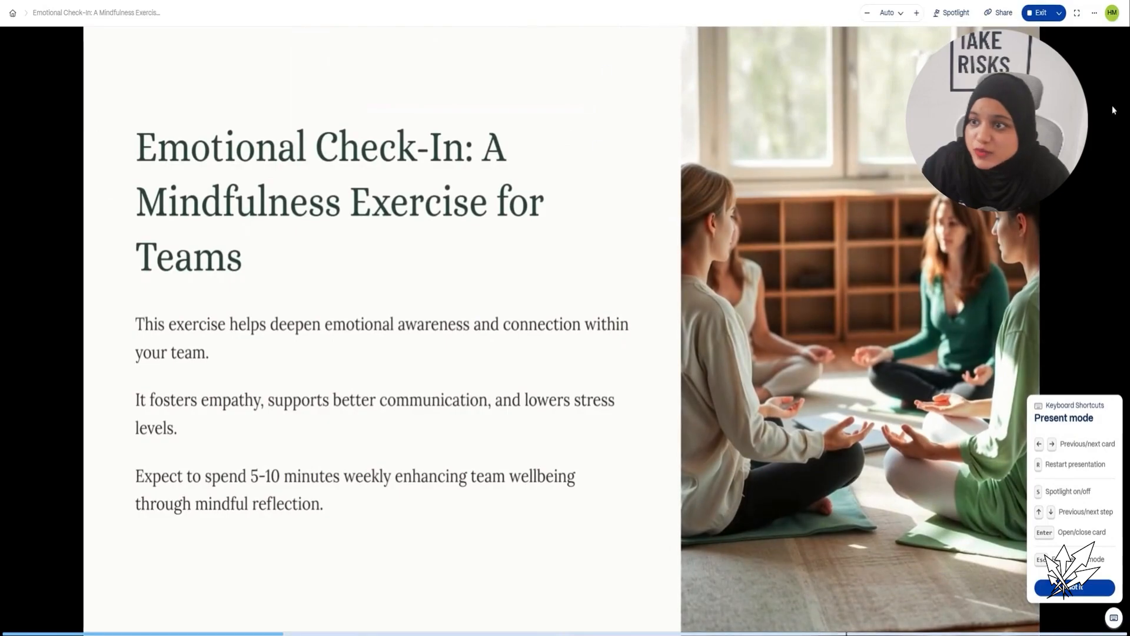
click(1034, 14)
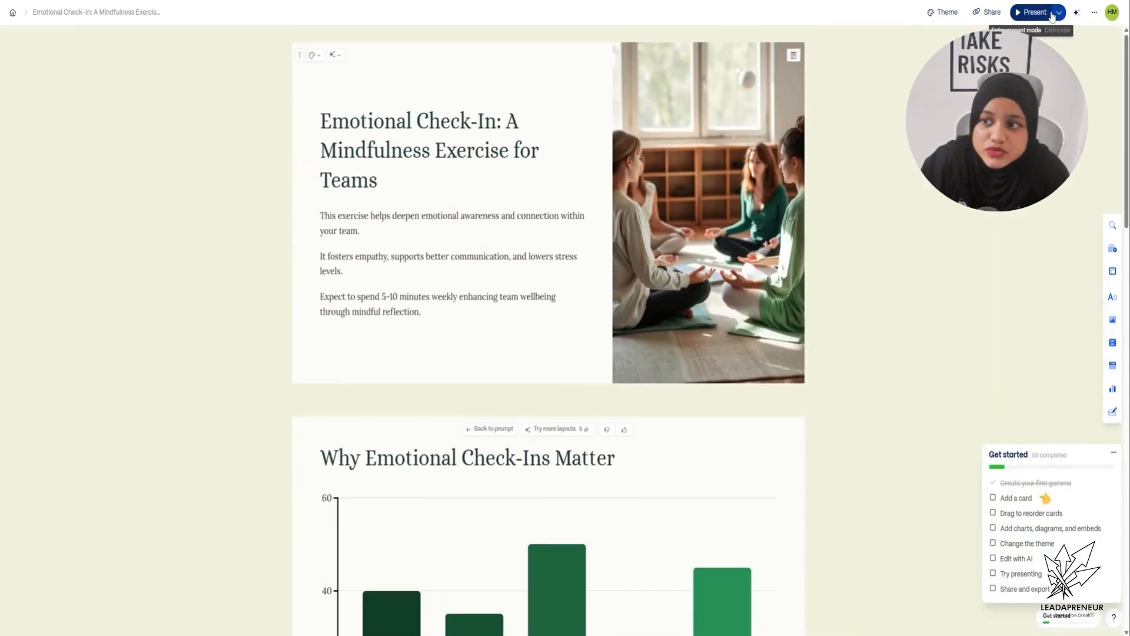
Step: Open the export options in the presentation's sharing settings
click(995, 13)
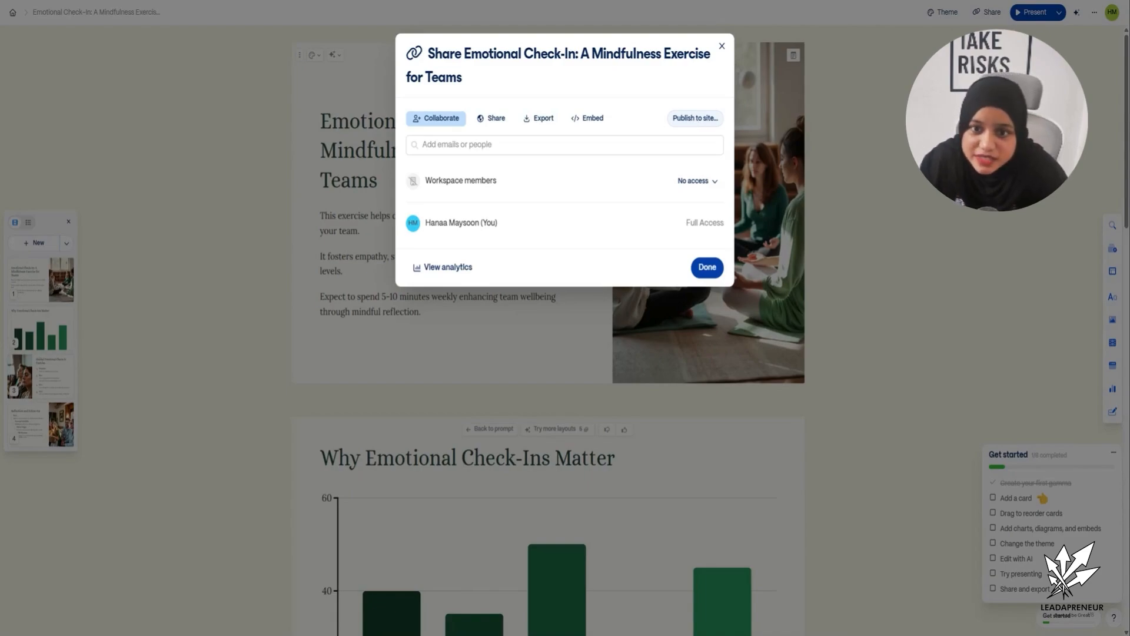
click(544, 121)
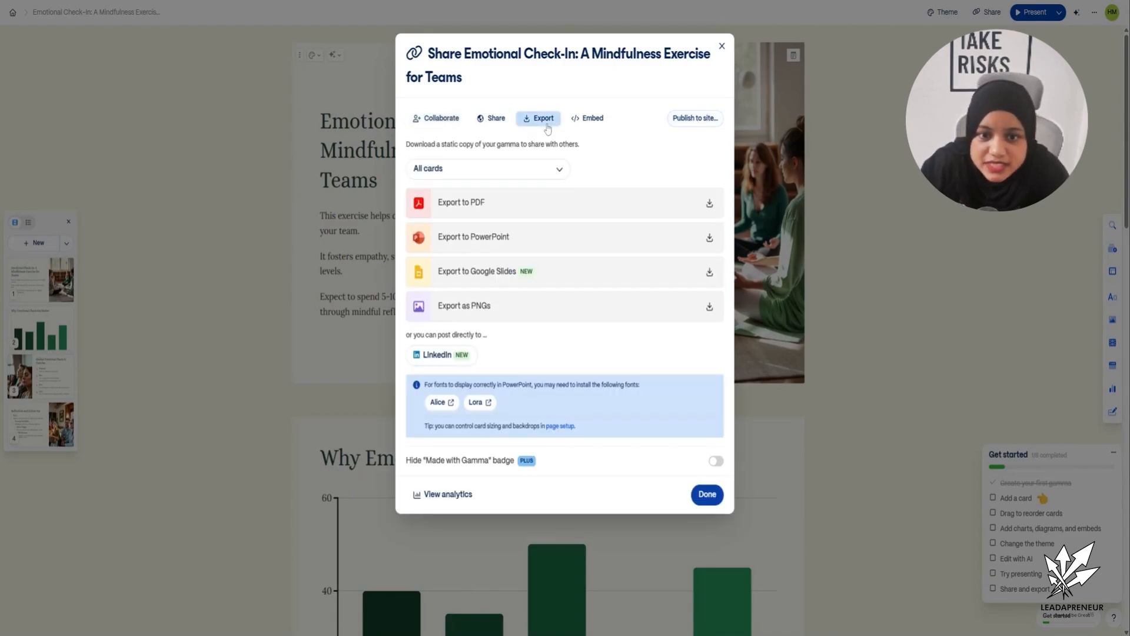